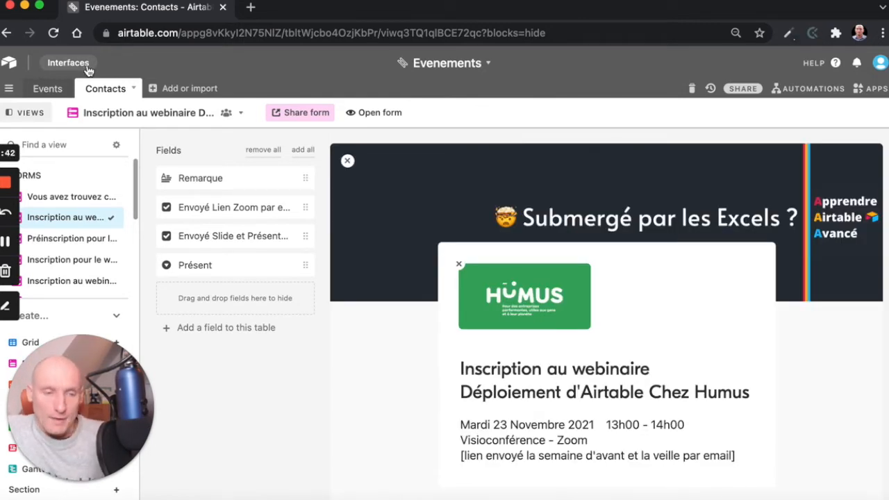
Step: Create a new interface in the Evenements base named "Gestion des évènements"
left_click(68, 63)
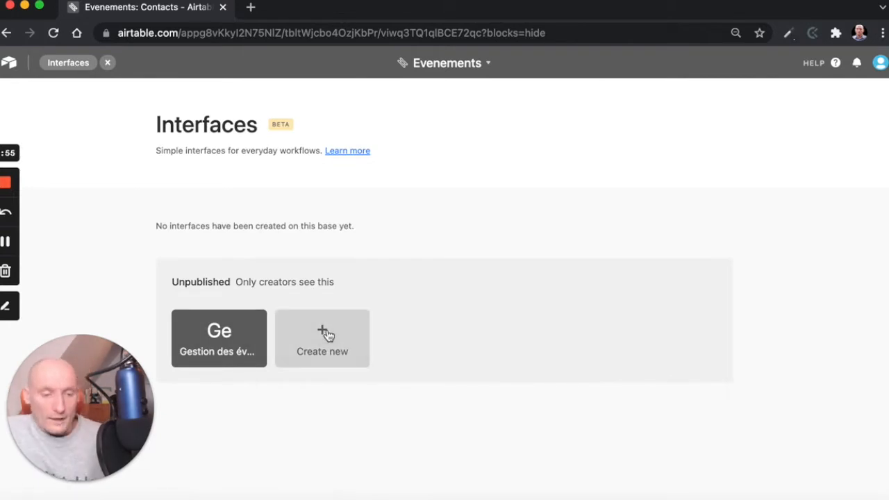
left_click(326, 333)
double_click(353, 312)
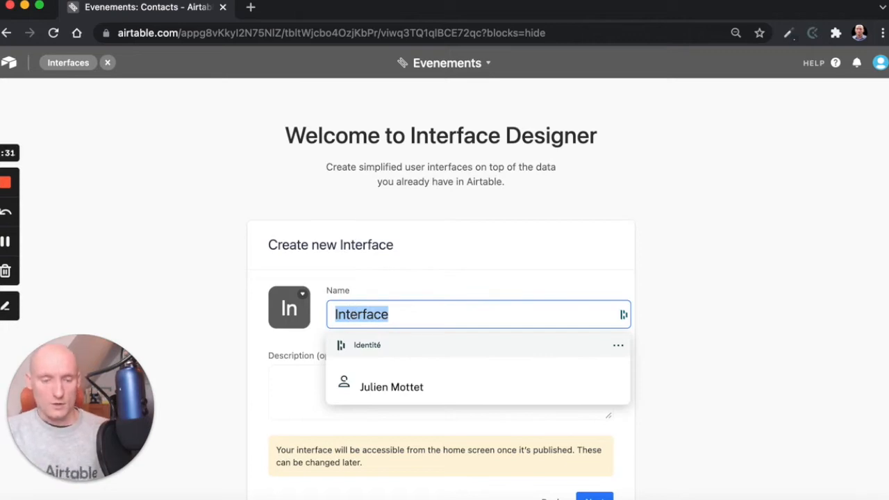
type("Gestion des évènement")
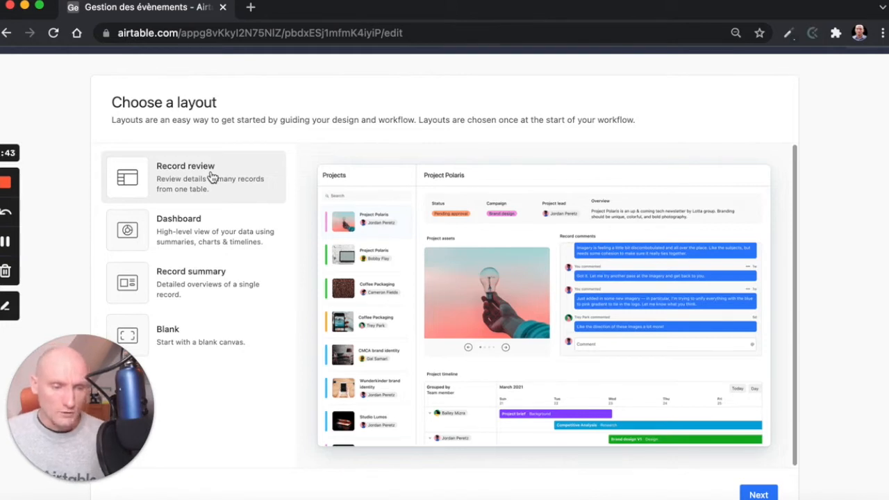
Step: Build a page with the Record review layout on the Events table and name it "Edition des Evenements"
left_click(212, 178)
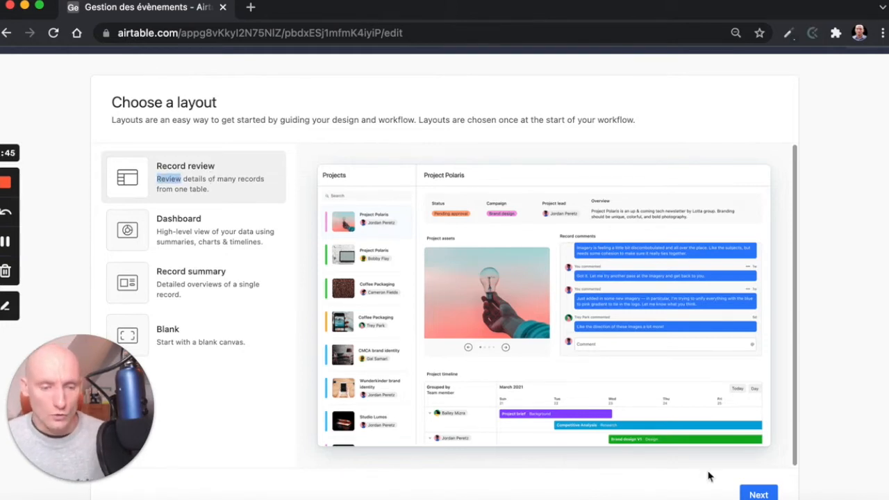
left_click(757, 493)
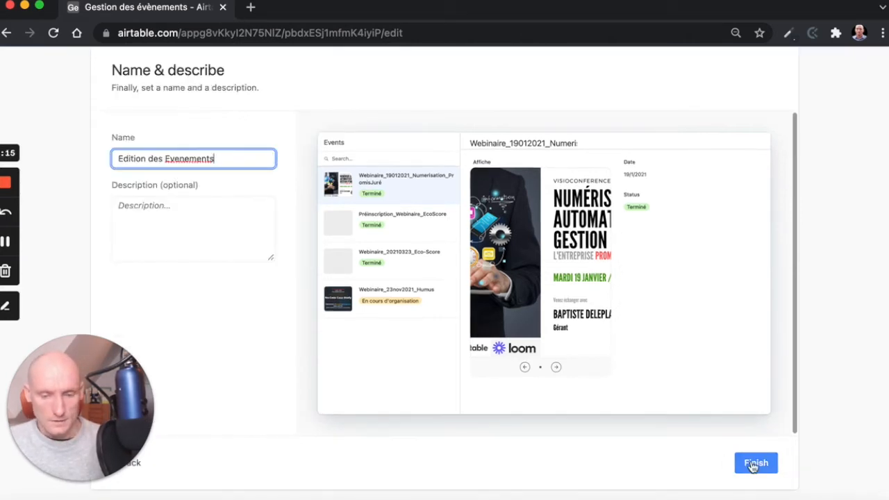
left_click(752, 464)
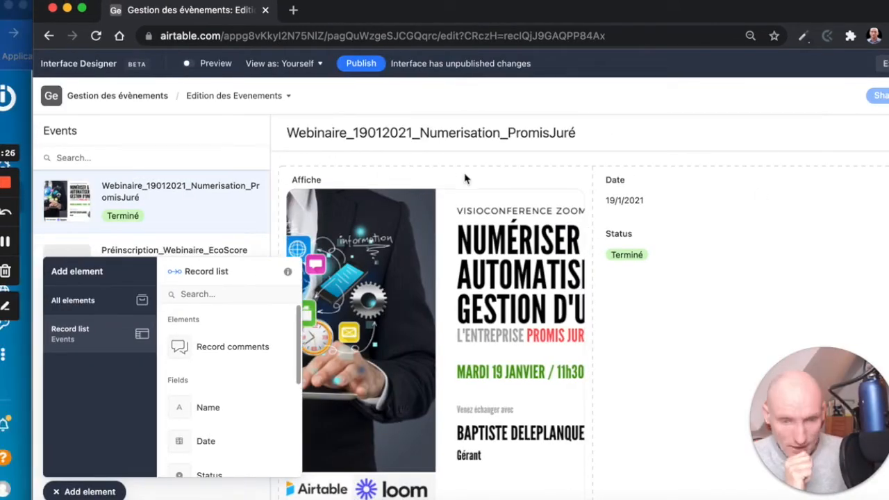
Step: Place Status above Date, then widen the Affiche image, make it editable and hide its label
left_click_drag(669, 242, 667, 204)
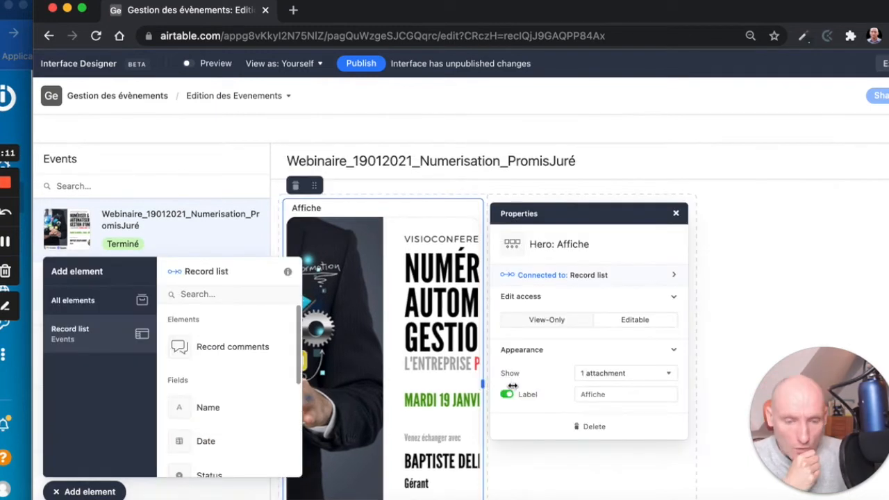
left_click_drag(577, 383, 637, 381)
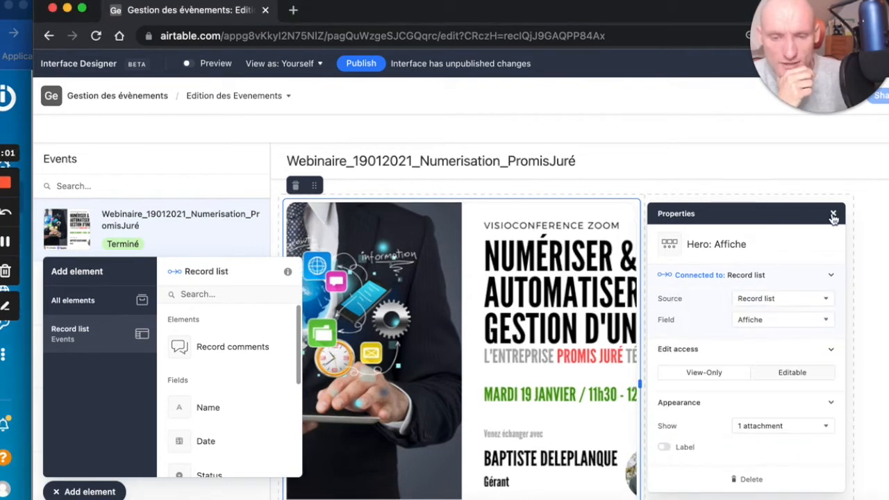
left_click(833, 214)
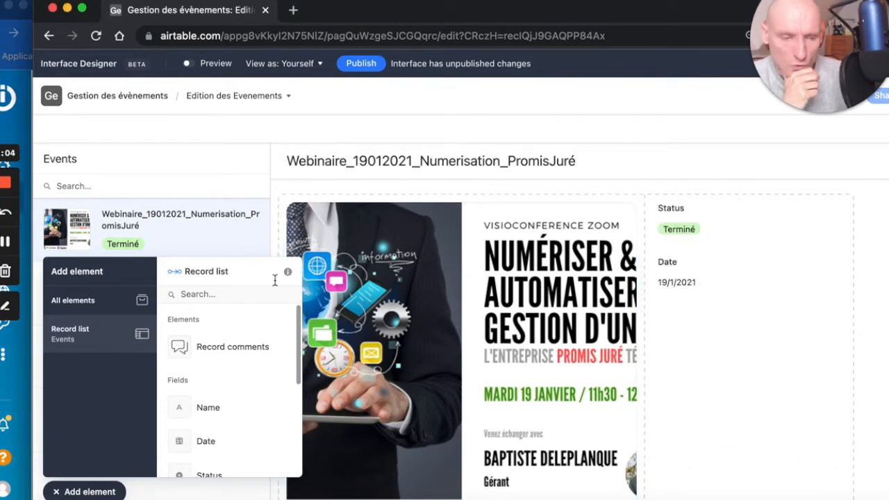
Step: Preview the page with the Préinscription_Webinaire_EcoScore and Webinaire_23nov2021_Humus event records
left_click(97, 493)
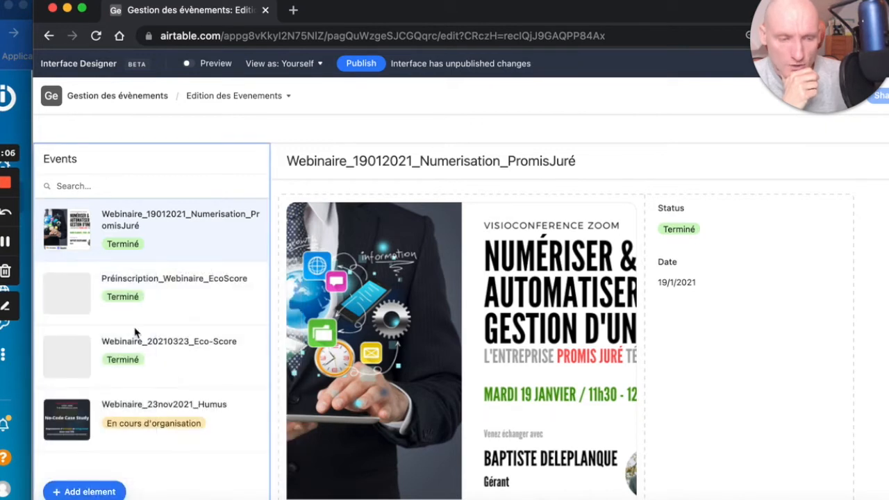
left_click(178, 300)
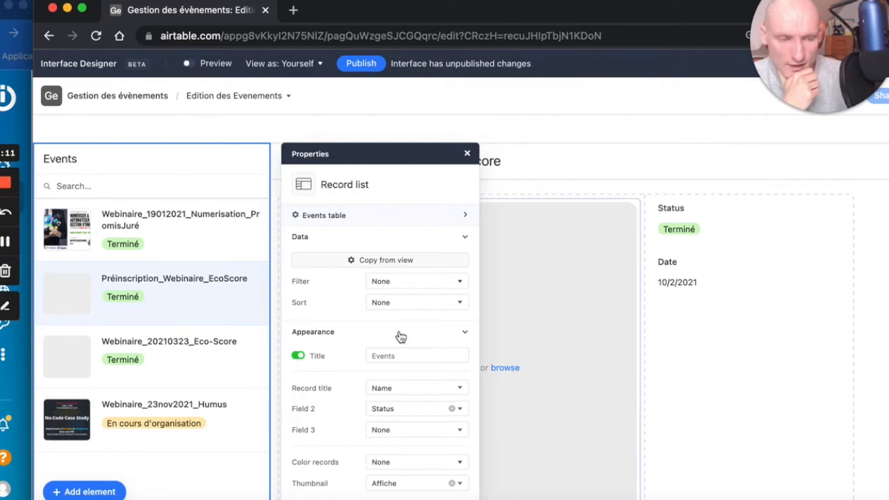
left_click(68, 425)
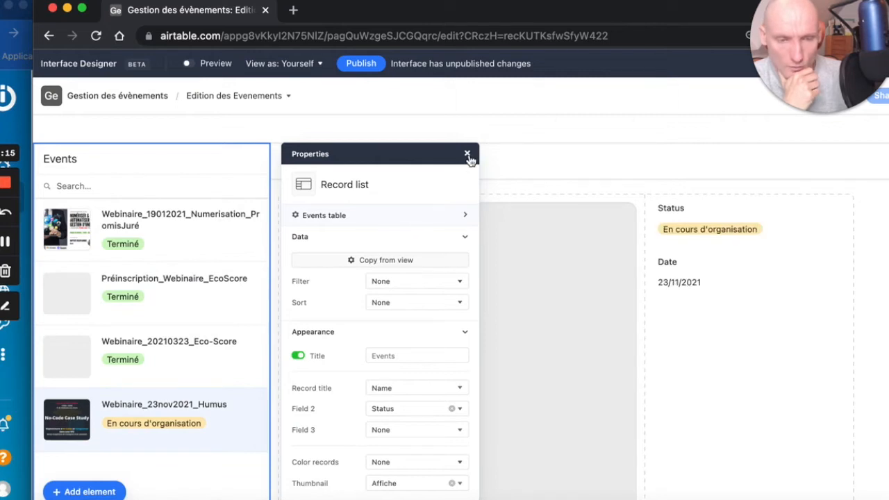
left_click(467, 154)
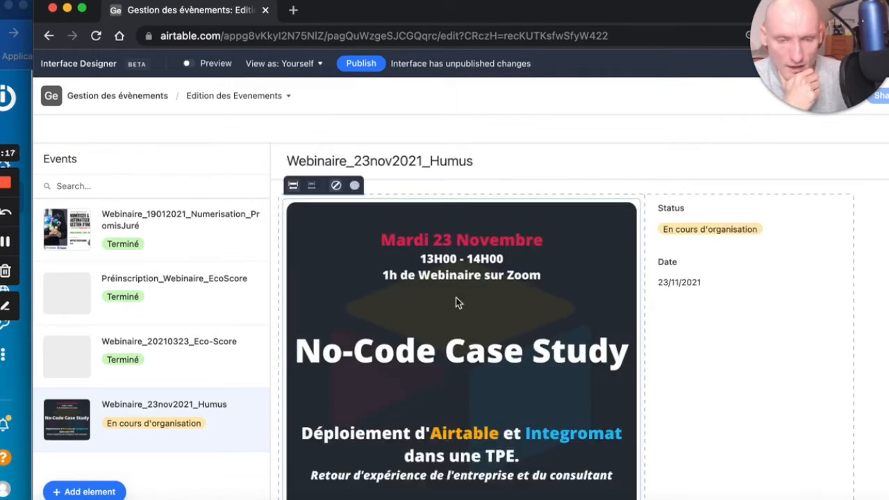
Step: Make the Status and Date fields editable and show the Name field's label
scroll(457, 294, "down", 1)
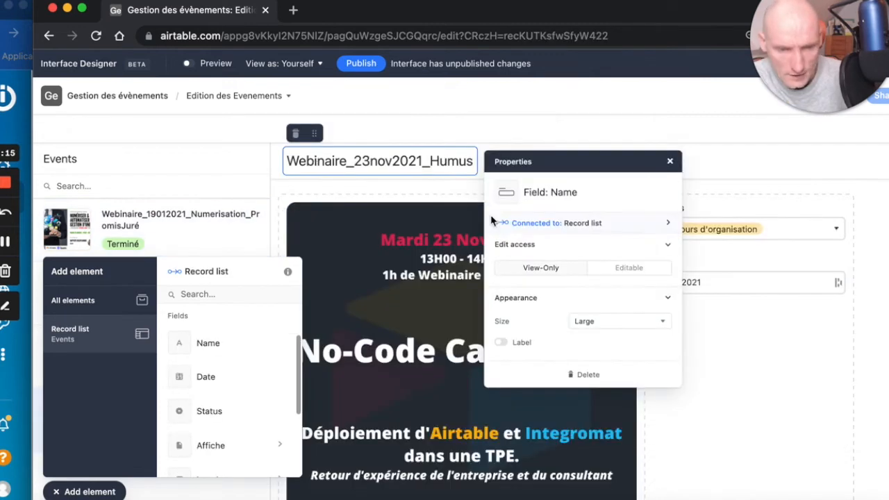
left_click(501, 342)
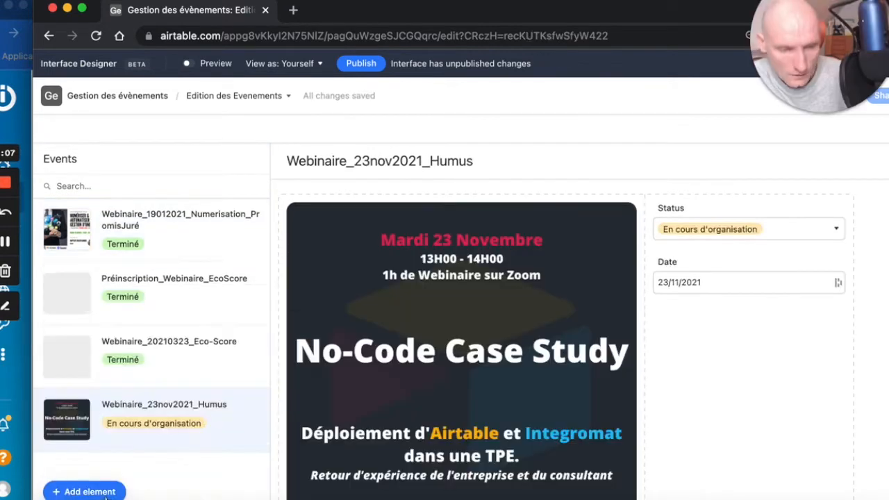
Step: Add a grid of the linked inscrits records below the Date field and check it against another event record
left_click(115, 492)
scroll(212, 427, "down", 2)
scroll(212, 427, "down", 2)
scroll(212, 428, "up", 3)
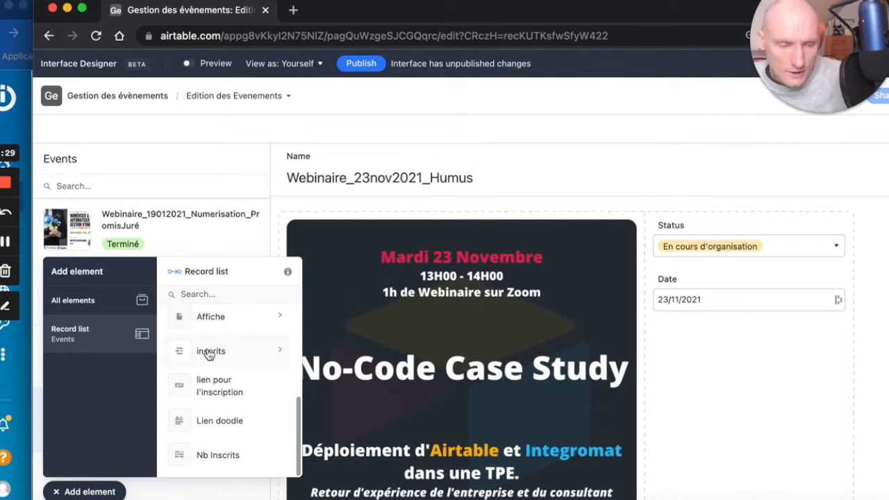
left_click(210, 352)
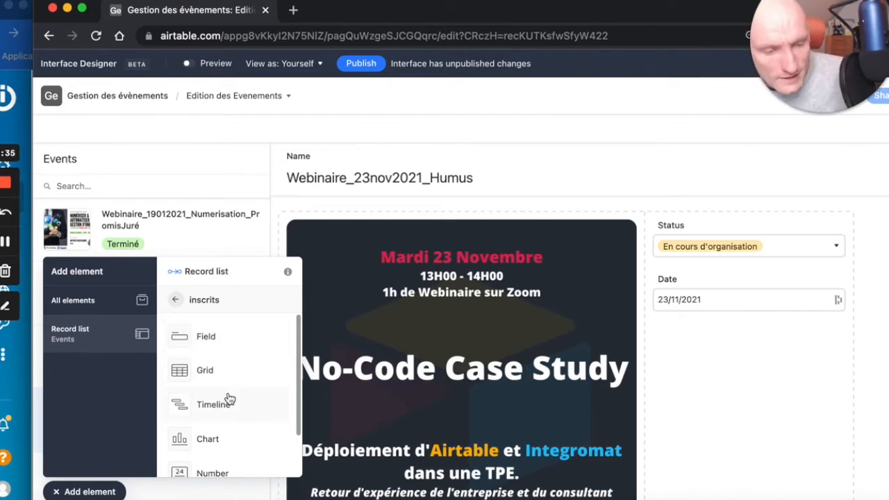
scroll(230, 399, "down", 2)
scroll(230, 398, "up", 2)
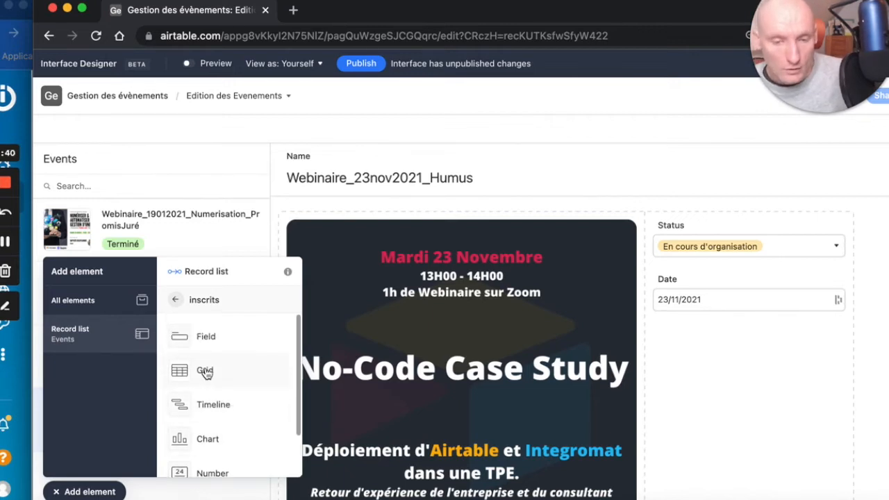
left_click(206, 373)
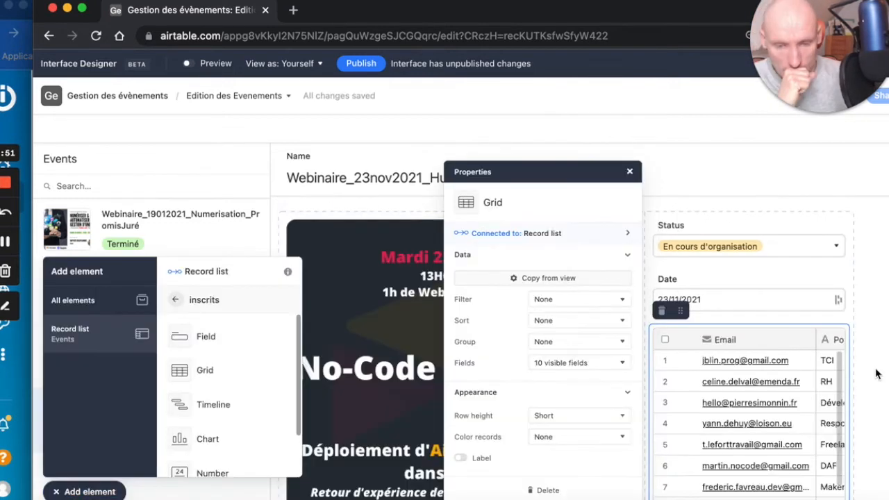
left_click(877, 374)
left_click(142, 229)
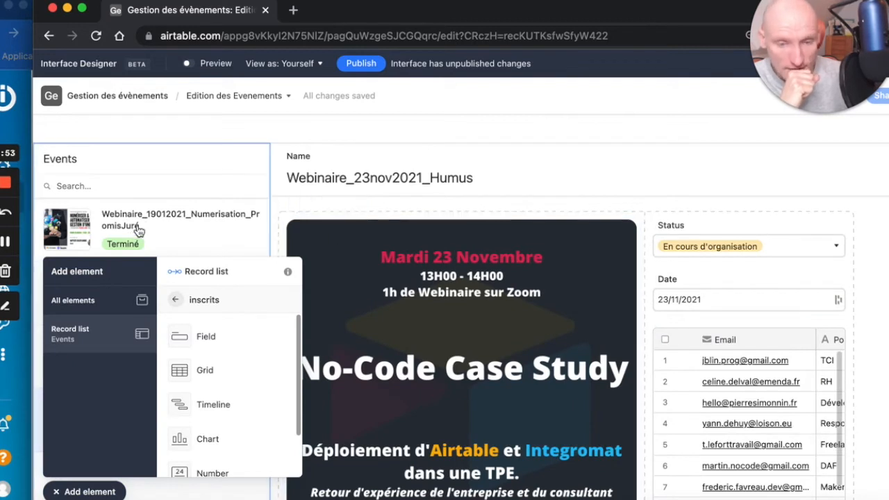
left_click(147, 228)
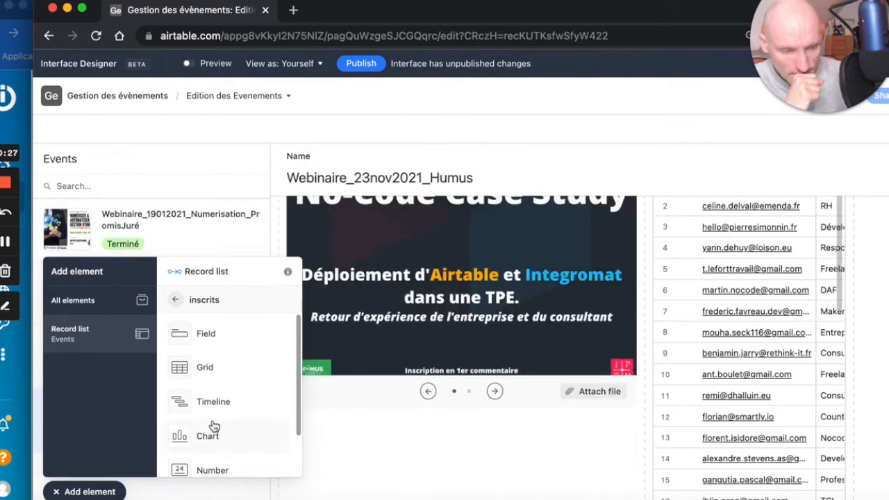
Step: Add a light green Number element counting the inscrits below the Affiche image, with the text "Nb d'inscritts"
scroll(212, 422, "down", 2)
left_click(215, 425)
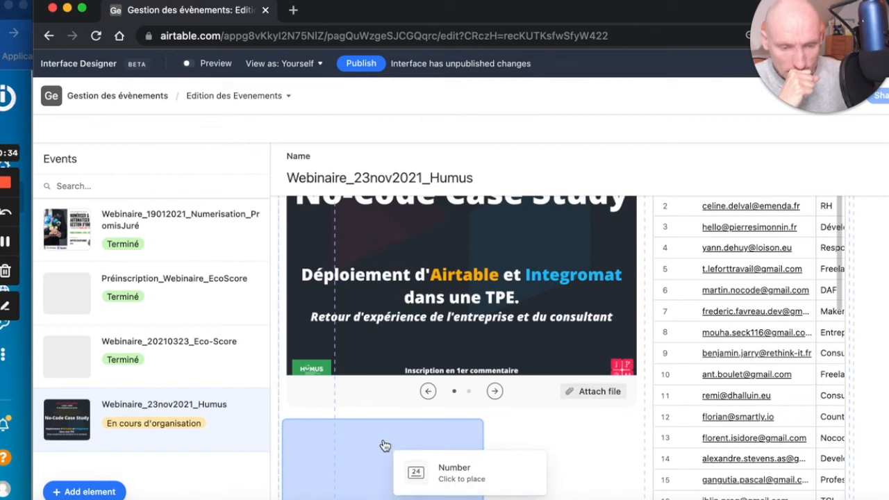
left_click(386, 445)
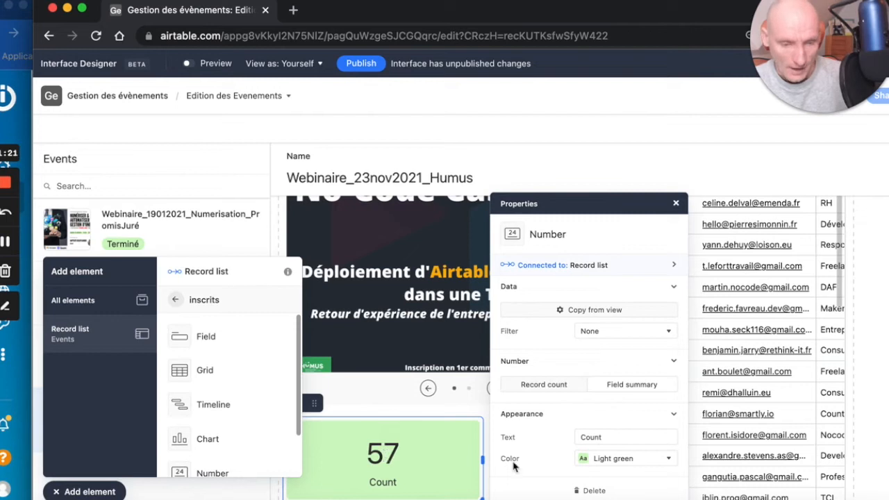
double_click(607, 438)
type("Nb d")
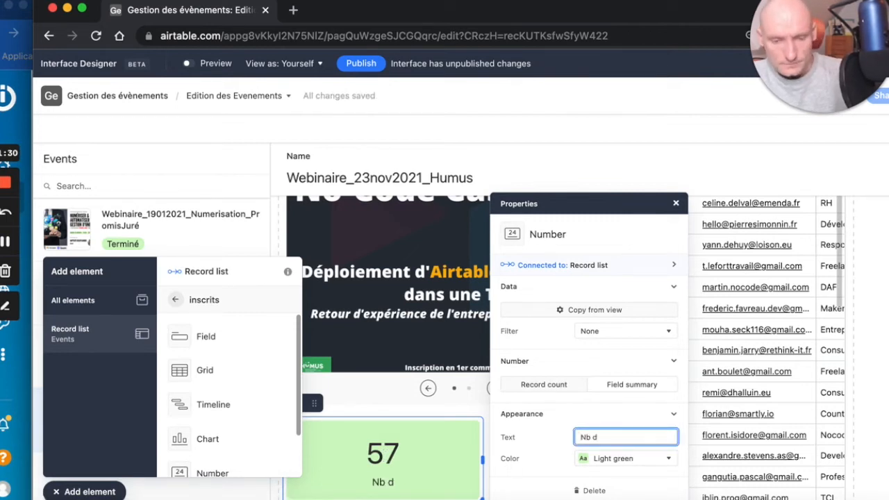
type("'inscrits")
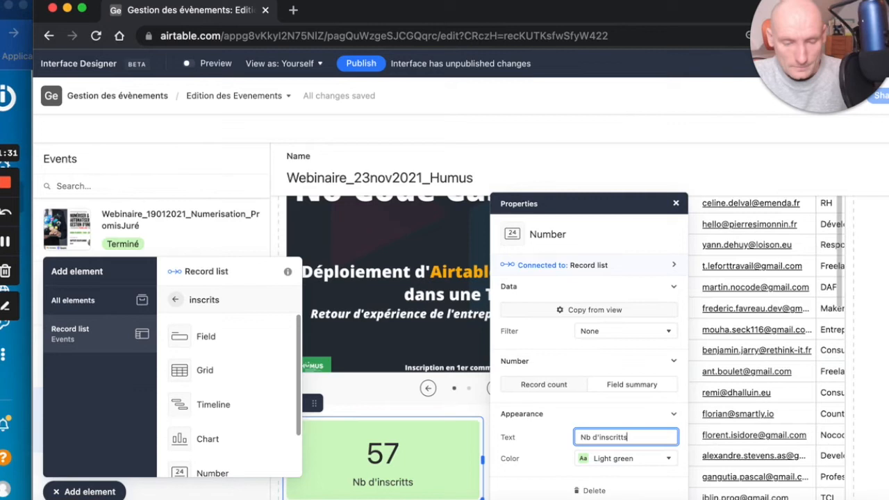
key("Escape")
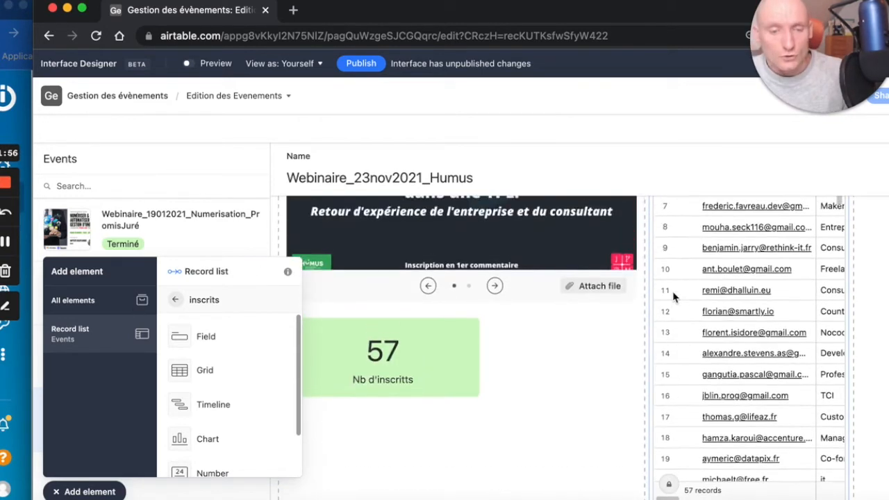
Step: Narrow the Affiche image and remove the Nb Inscrits field below the green counter
scroll(471, 352, "up", 1)
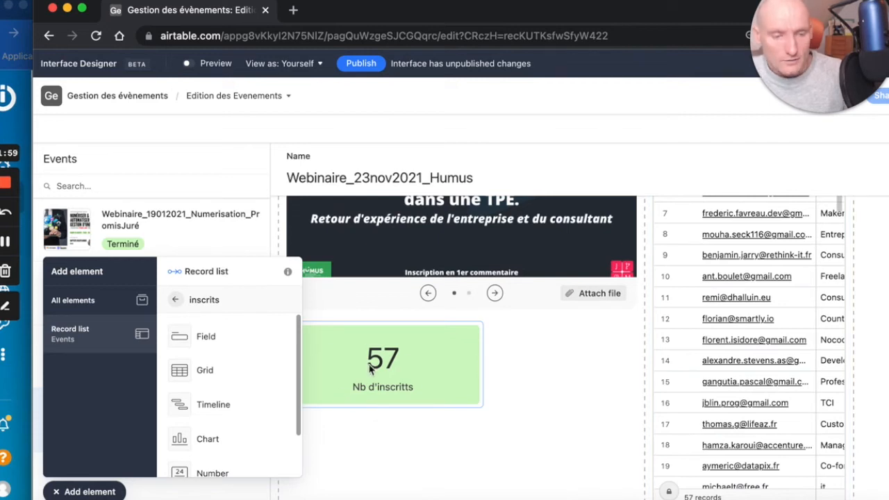
scroll(230, 389, "down", 2)
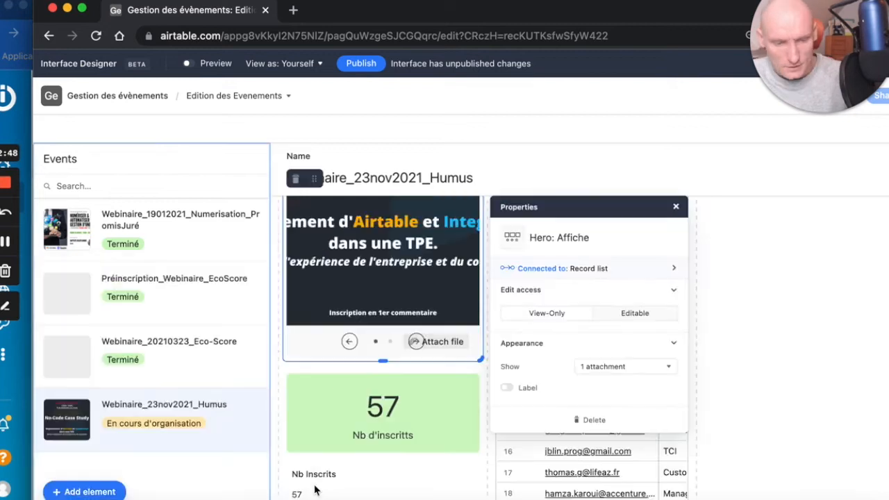
left_click(446, 484)
scroll(395, 430, "down", 2)
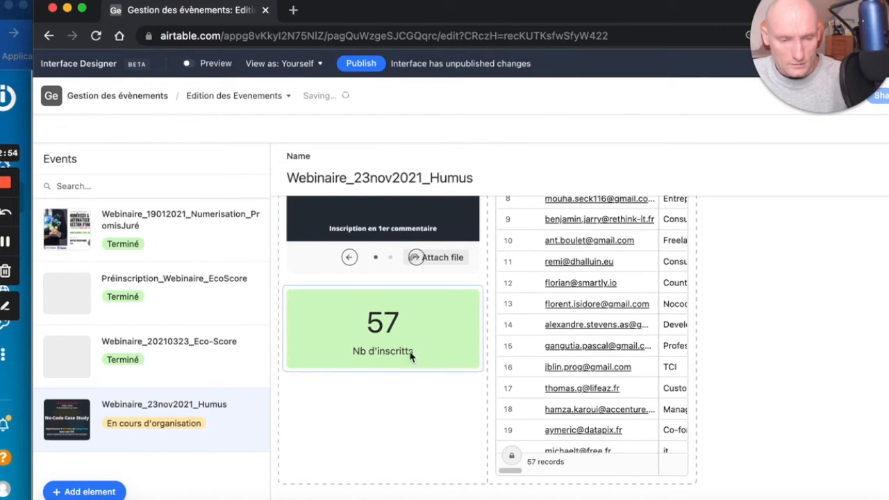
scroll(393, 329, "up", 5)
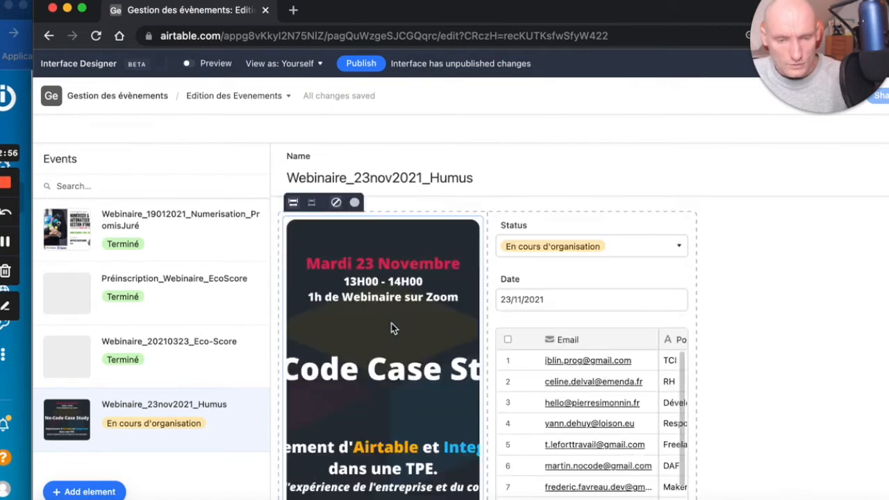
Step: Add a bar chart of the inscrits below the counter, with rentrée bucketed by day on the x-axis
scroll(392, 328, "down", 5)
left_click(98, 491)
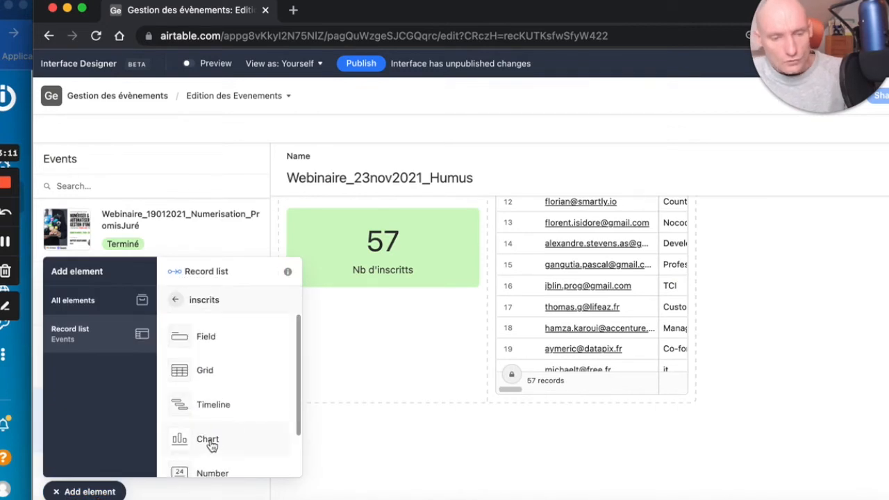
left_click(208, 441)
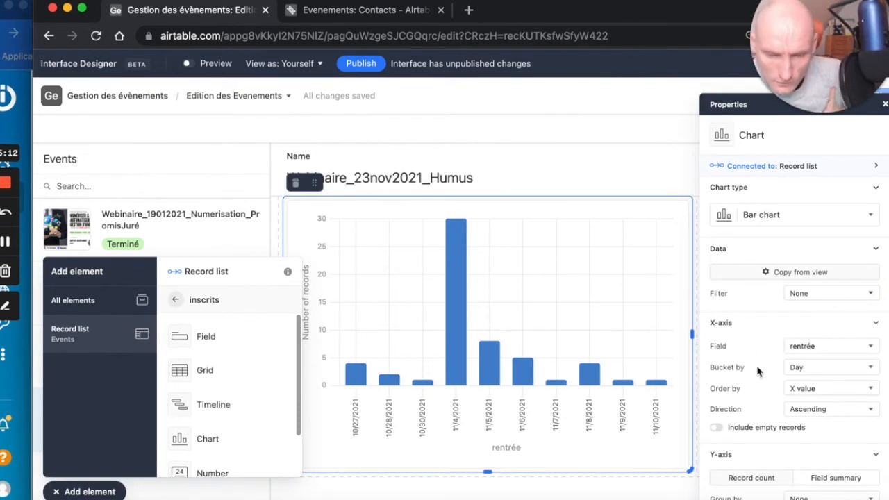
Step: Title the chart "Evolution du nombre d'inscrits dans le temps" with the subtitle "entre la date de création d uformulaire et l'évènement"
scroll(760, 373, "down", 3)
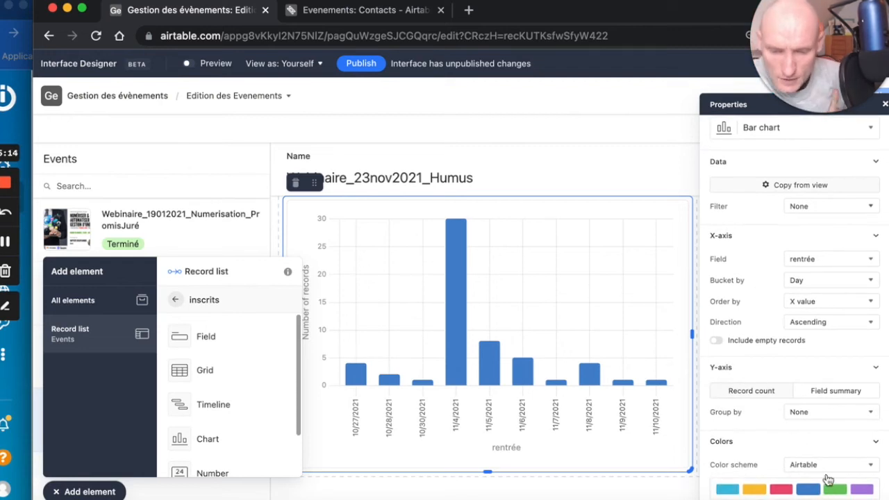
scroll(806, 402, "down", 5)
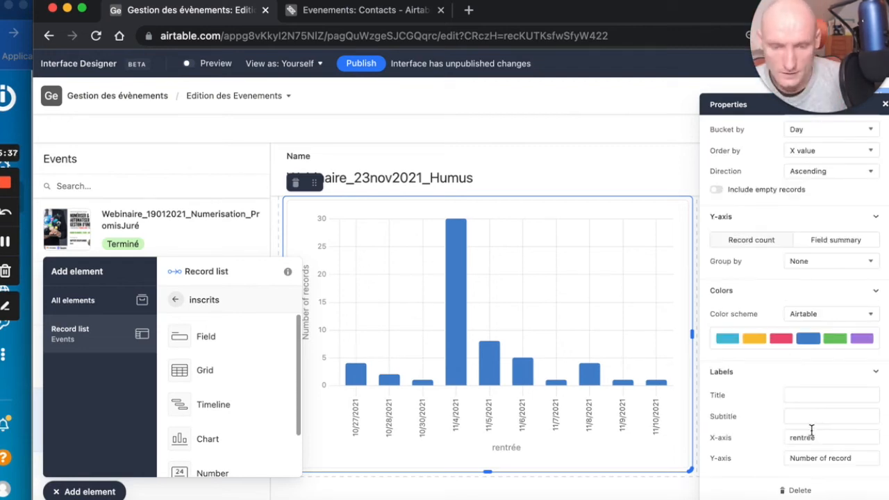
left_click(804, 395)
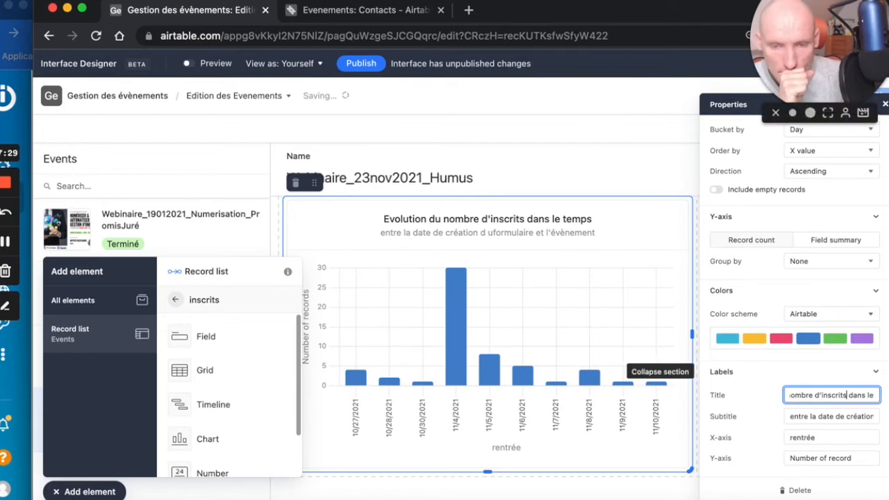
Step: Switch the Edition des Evenements page from editing to preview mode
left_click(191, 64)
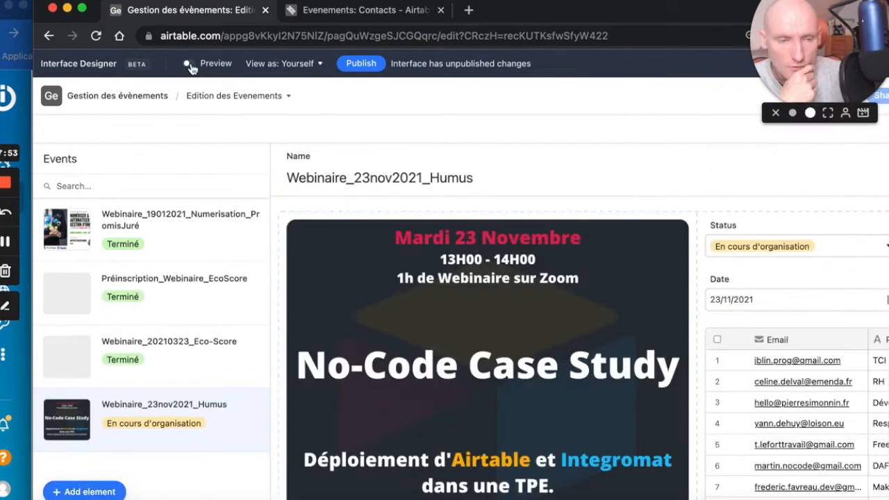
left_click(188, 63)
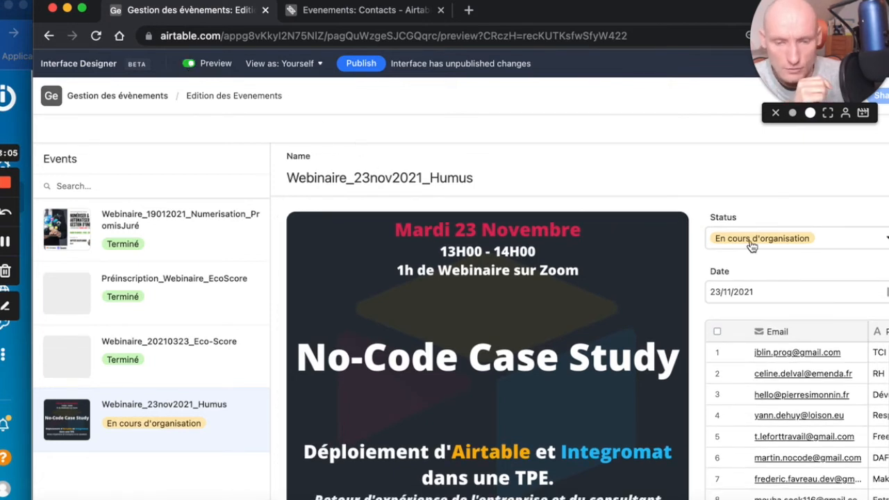
Step: Test the status of the Webinaire_23nov2021_Humus event by setting it to Annulé and back to En cours d'organisation
left_click(751, 243)
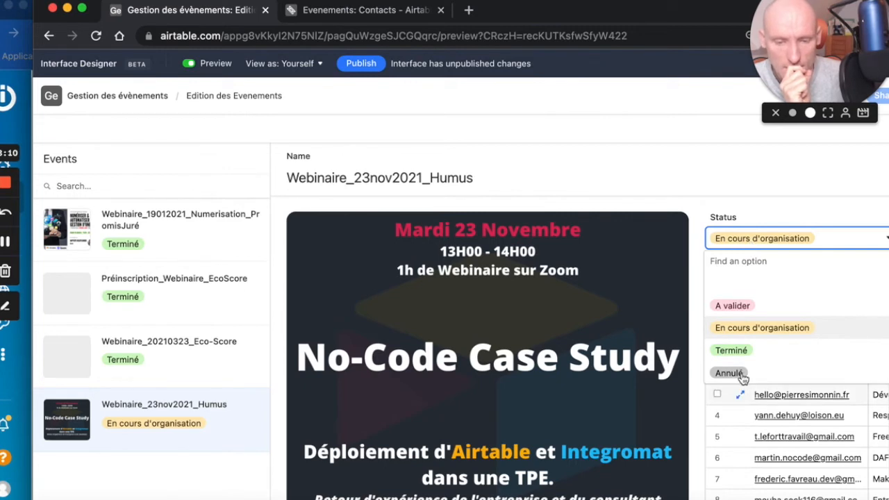
left_click(729, 372)
left_click(727, 236)
left_click(757, 305)
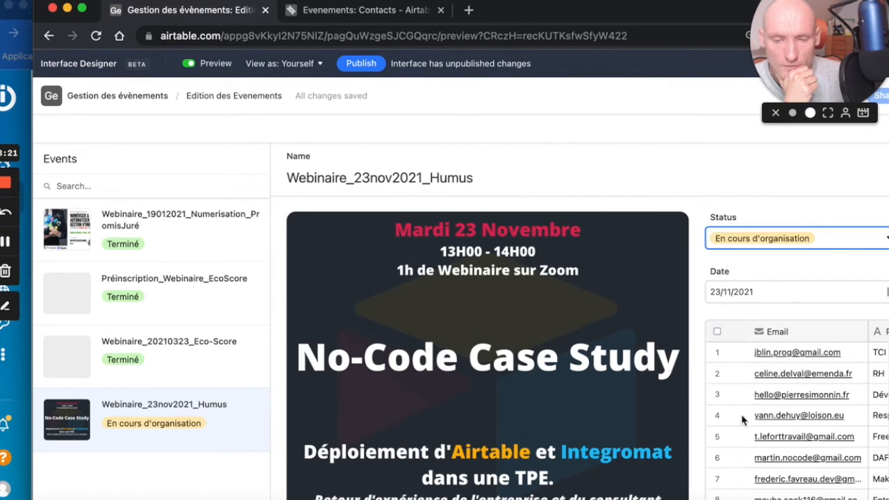
Step: Review the registrant chart of Webinaire_23nov2021_Humus, and the chart and counter of Webinaire_19012021_Numerisation_PromisJuré
scroll(750, 420, "down", 3)
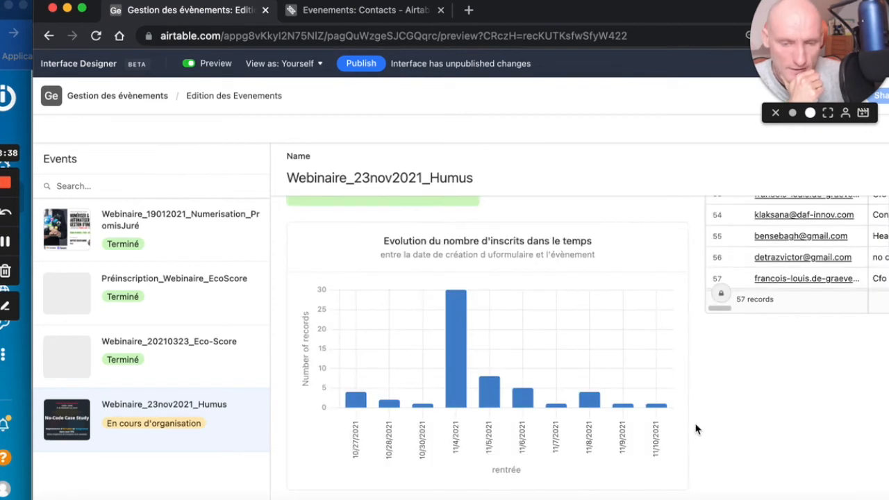
left_click(132, 229)
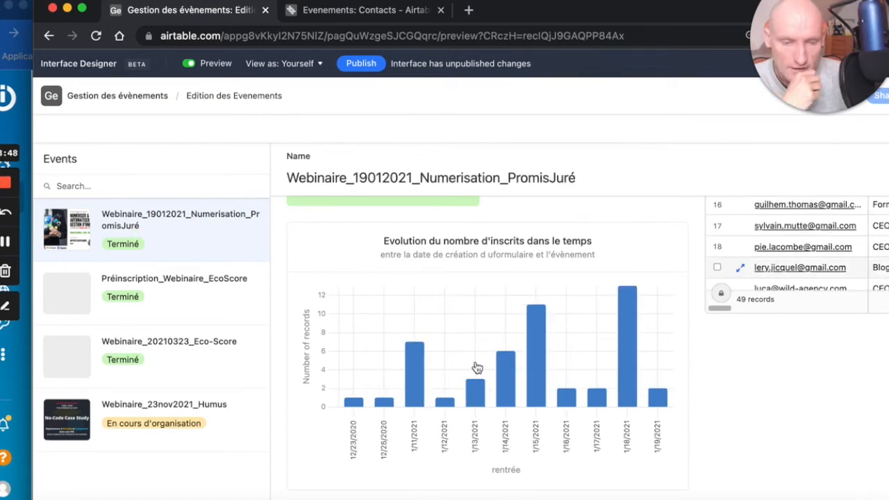
scroll(477, 367, "up", 3)
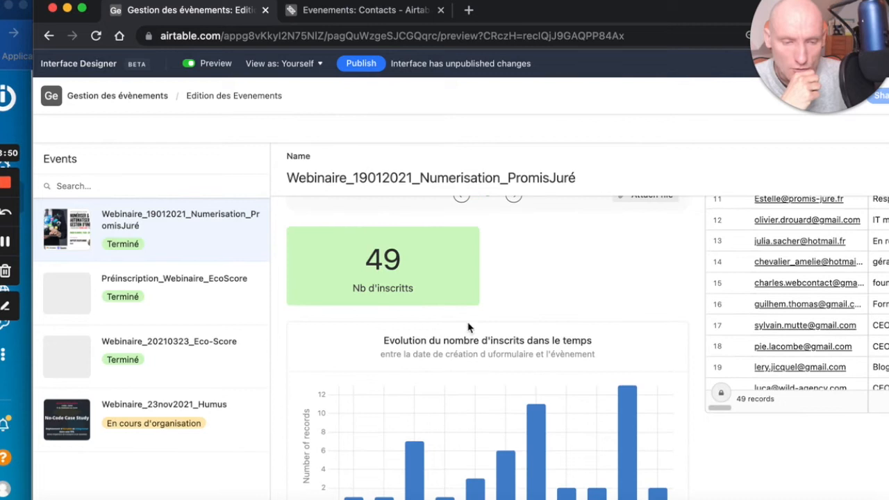
scroll(468, 327, "up", 5)
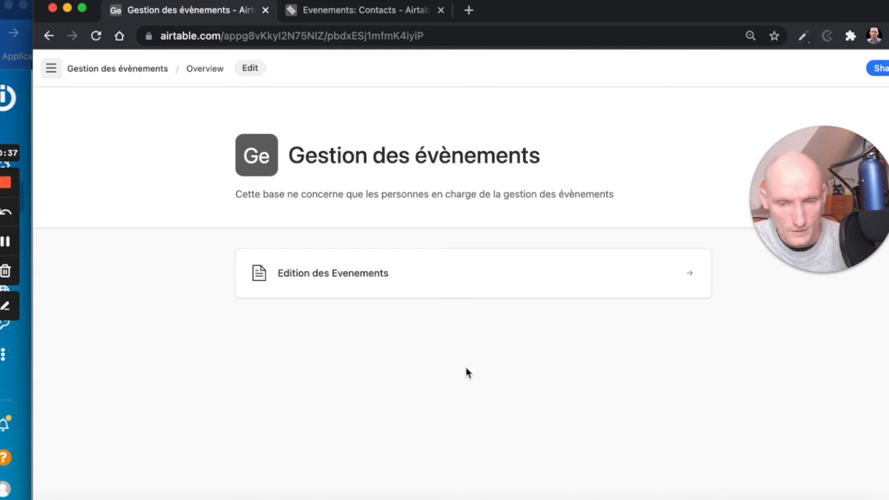
Step: Open the Edition des Evenements page from the Gestion des évènements overview
left_click(878, 69)
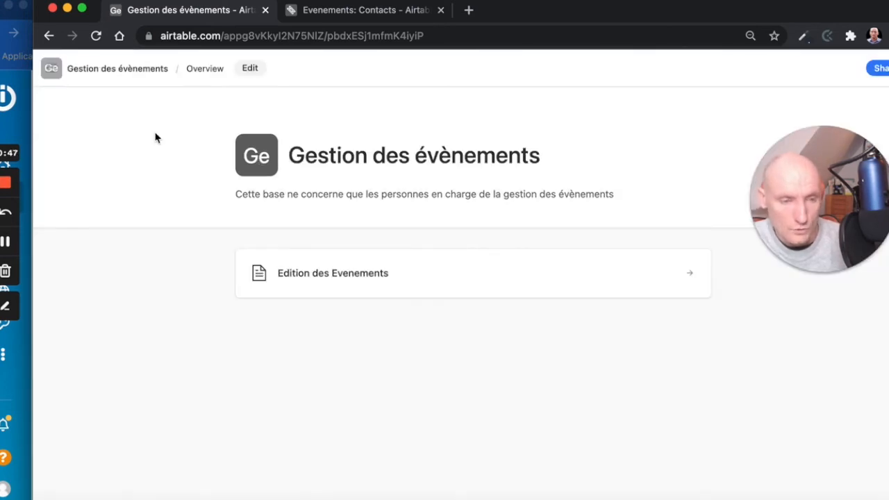
left_click(407, 272)
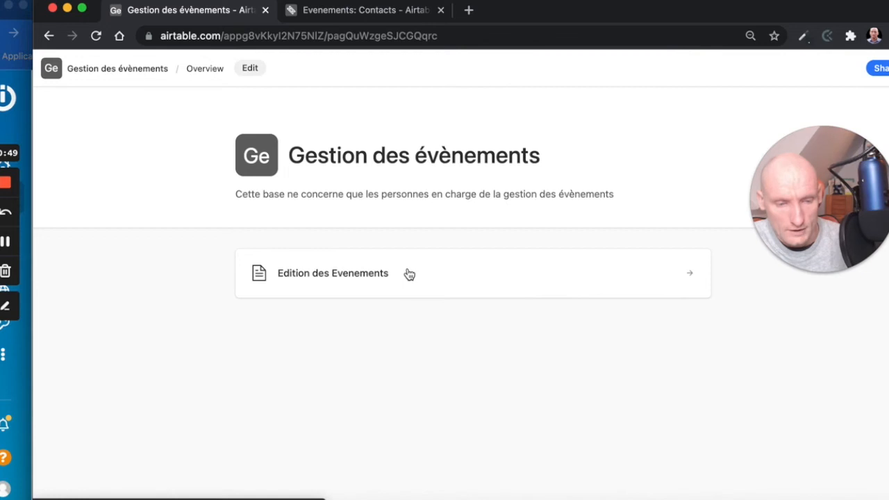